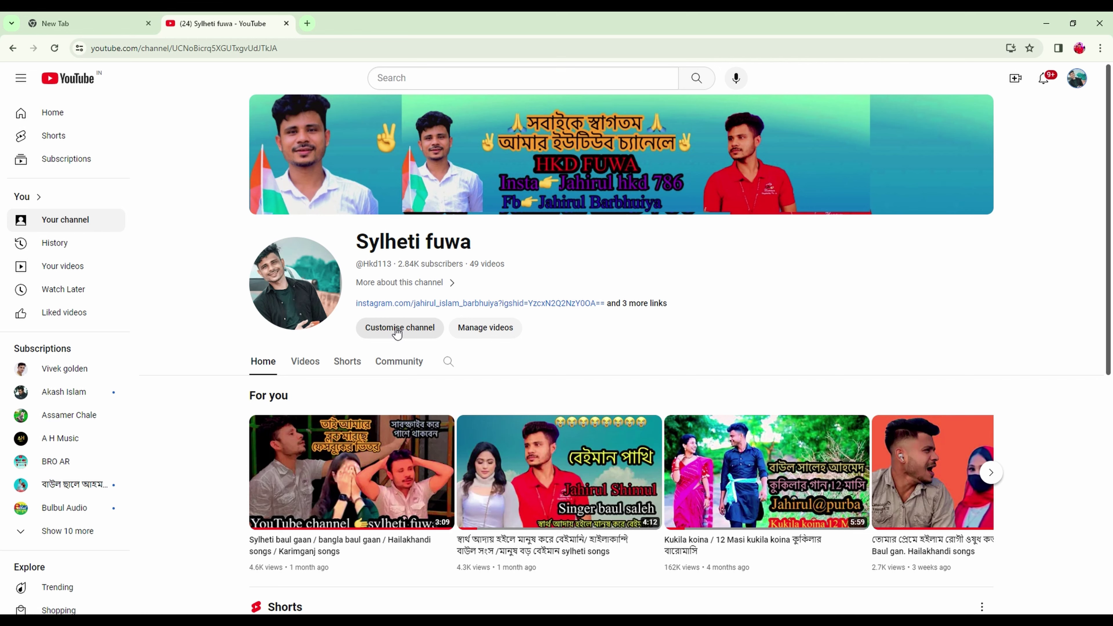
# - Open the channel in YouTube Studio and review its Earn overview and channel dashboard
pyautogui.click(399, 329)
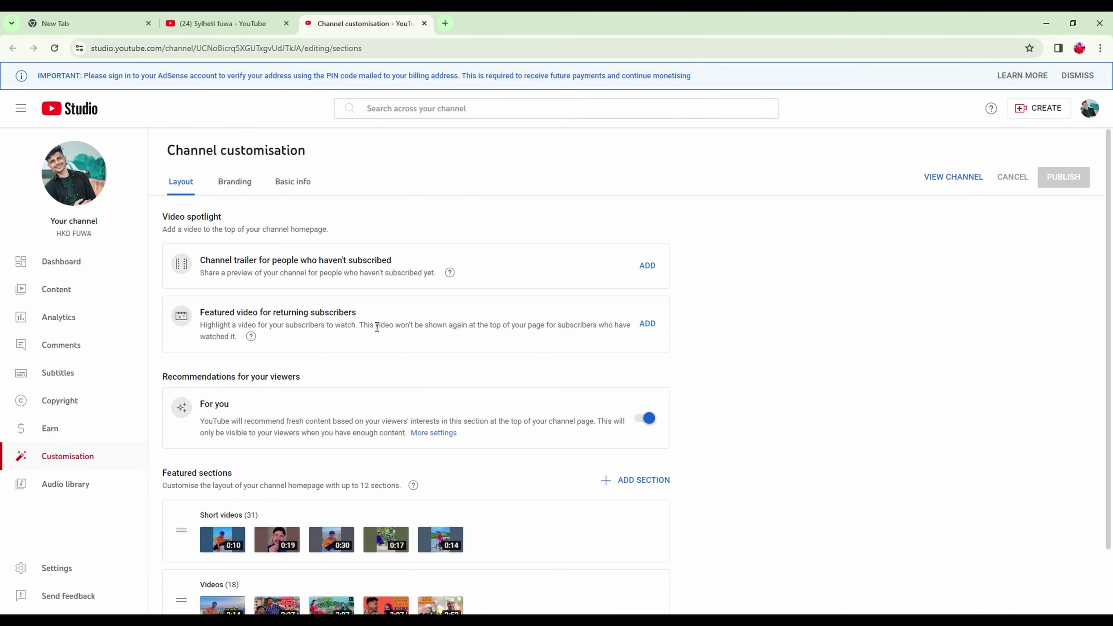
pyautogui.click(52, 432)
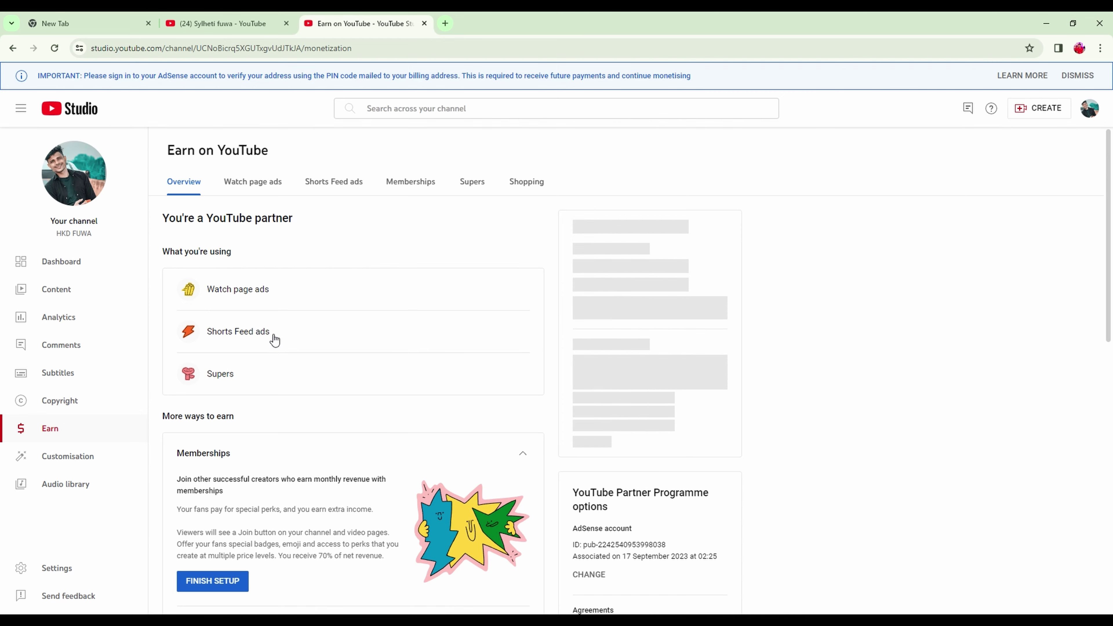
pyautogui.scroll(-7, 343, 372)
pyautogui.scroll(7, 503, 379)
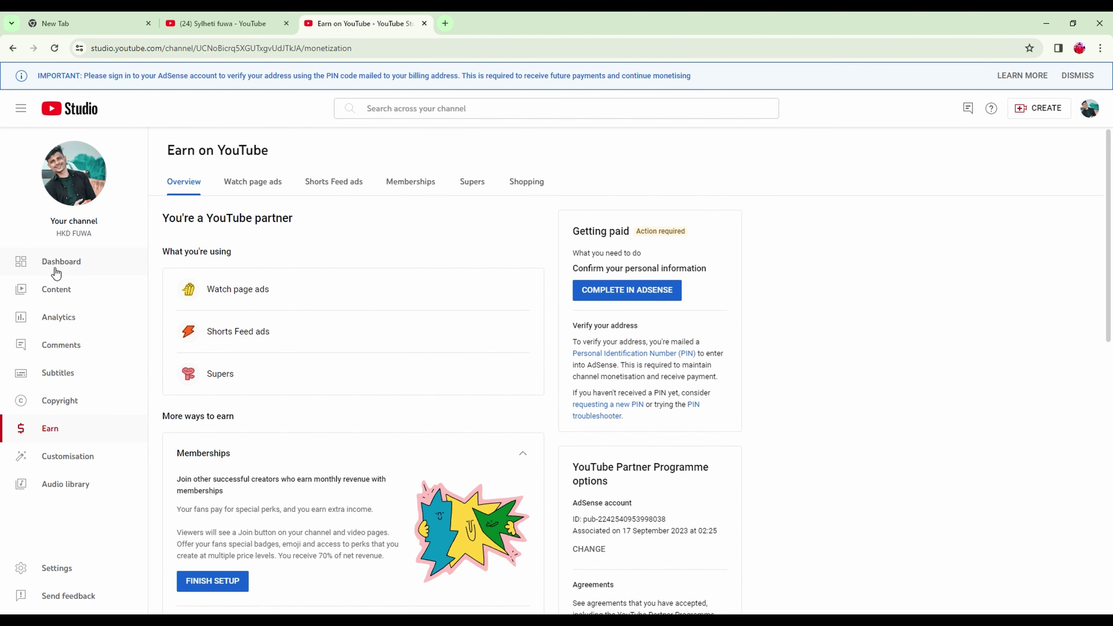
pyautogui.click(55, 269)
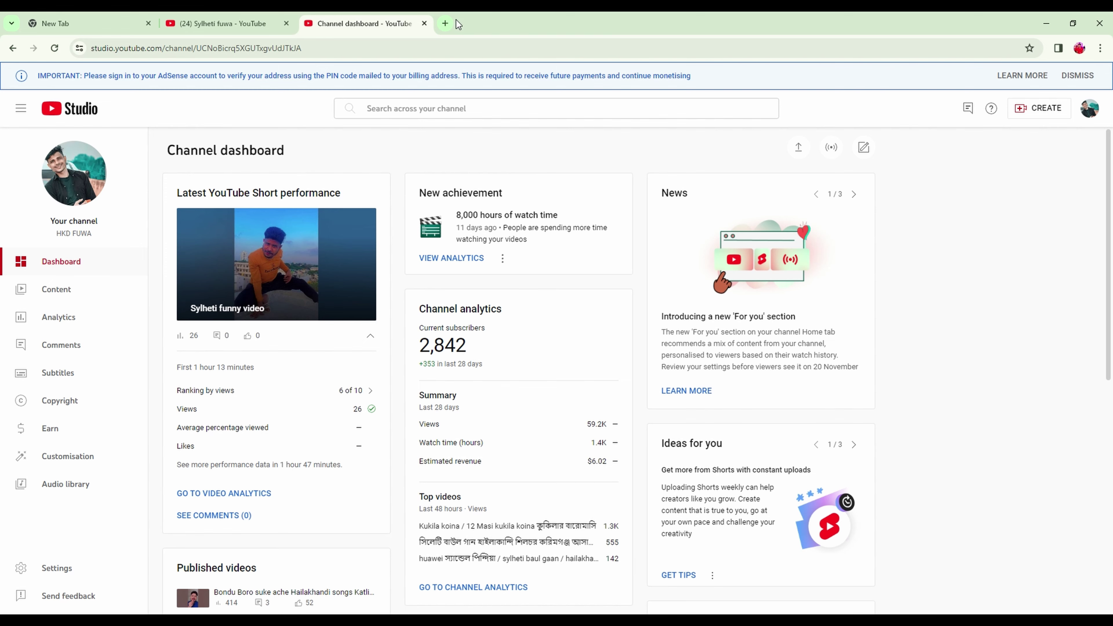
# - Search Google for "google adsense" in a new browser tab and open the official Google AdSense site
pyautogui.click(445, 23)
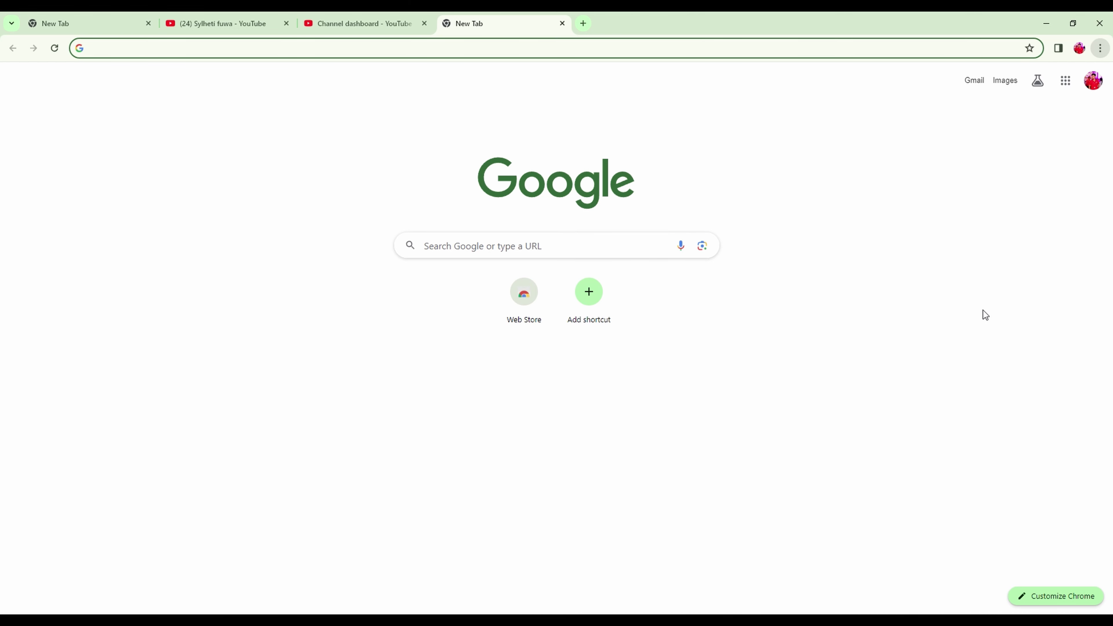
pyautogui.click(828, 234)
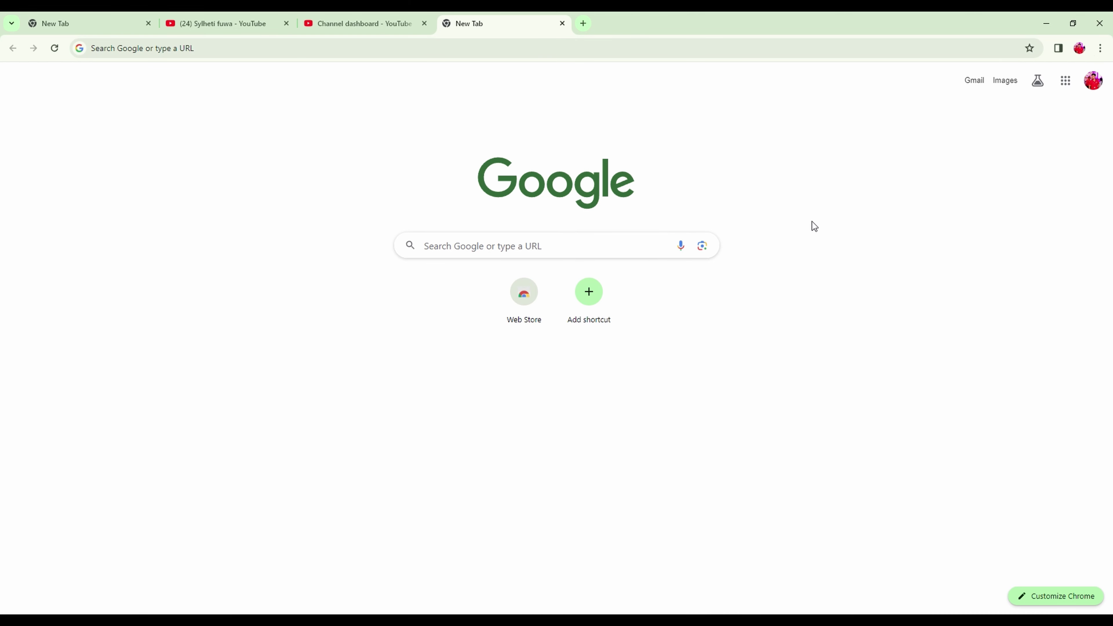
pyautogui.click(399, 52)
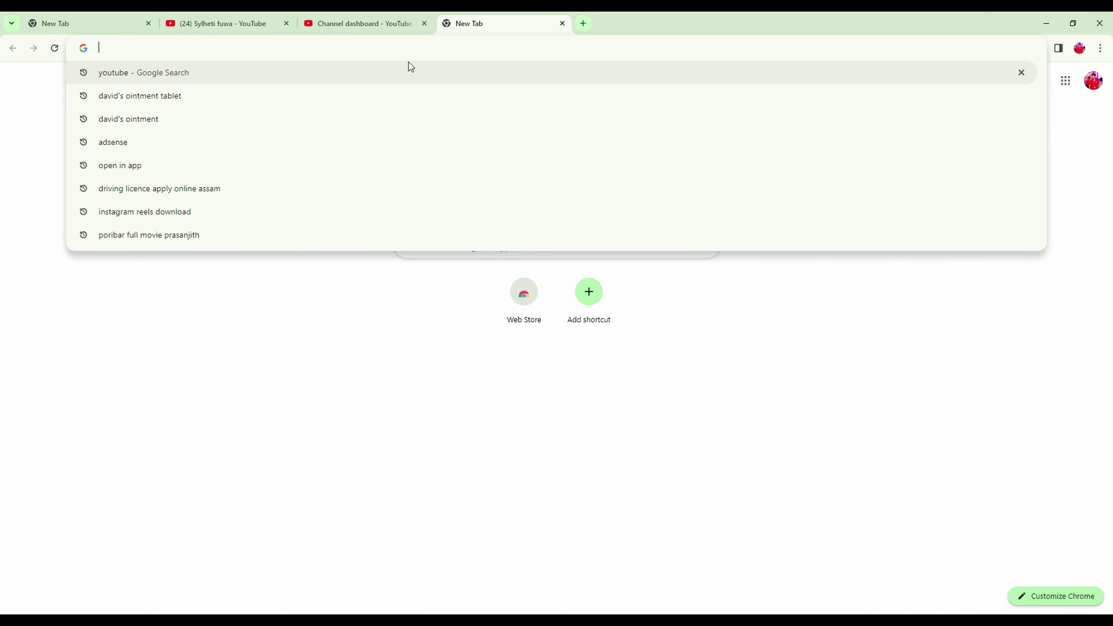
pyautogui.write('GOOG')
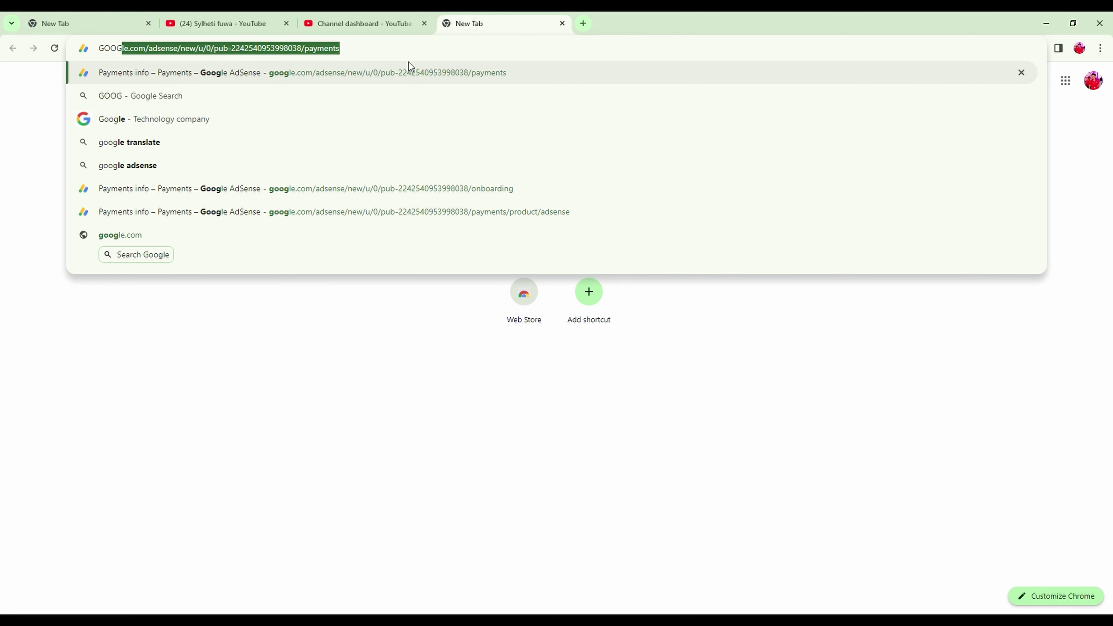
pyautogui.write('LE ADD')
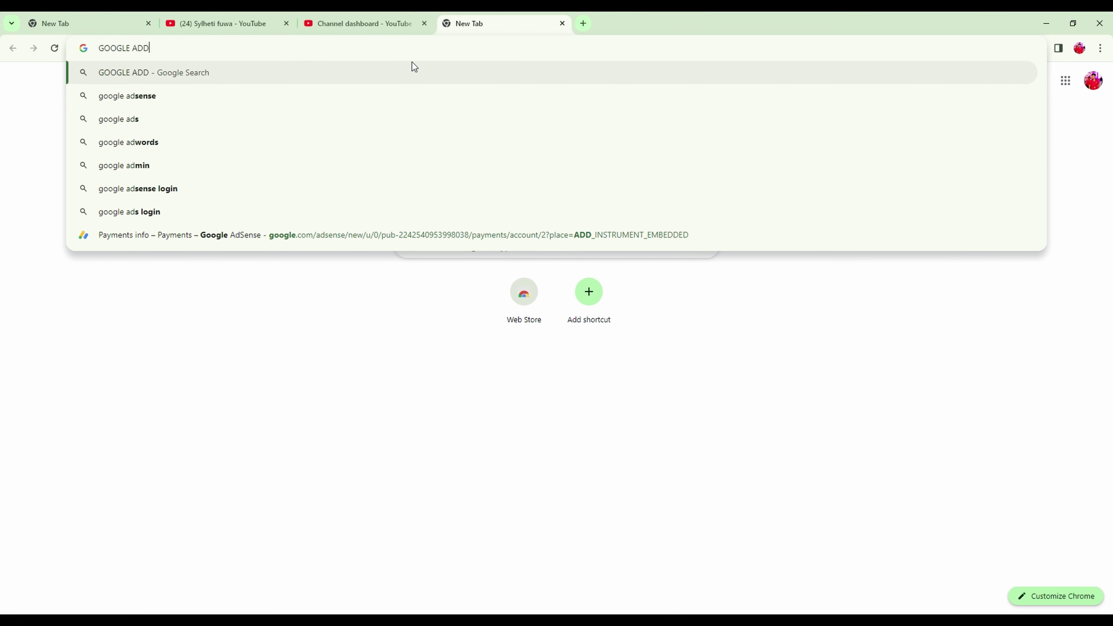
pyautogui.click(172, 98)
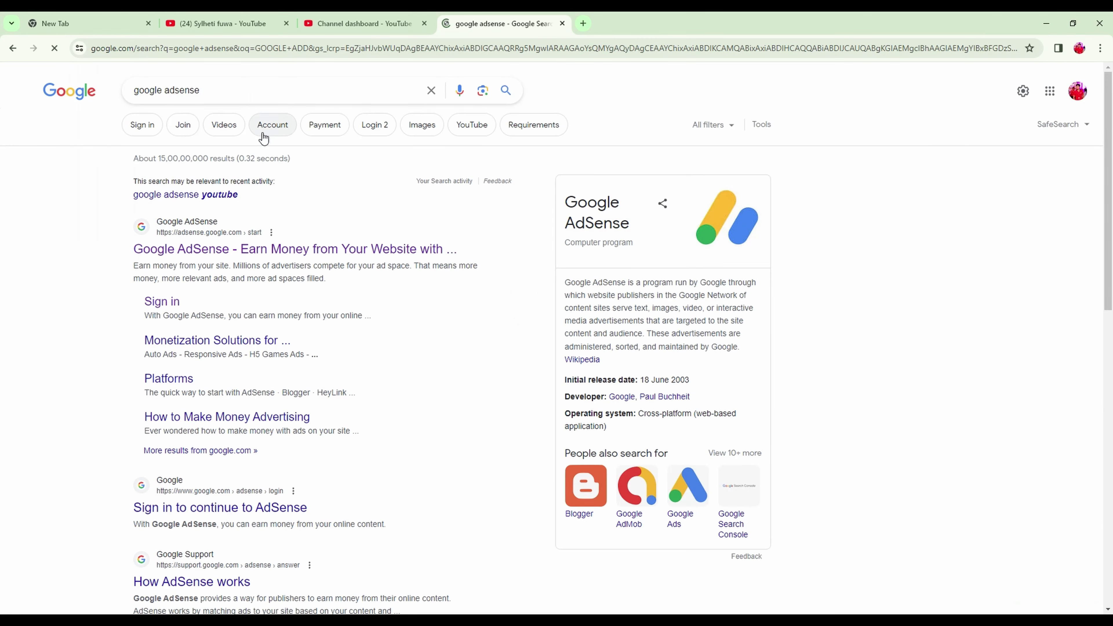
pyautogui.click(300, 249)
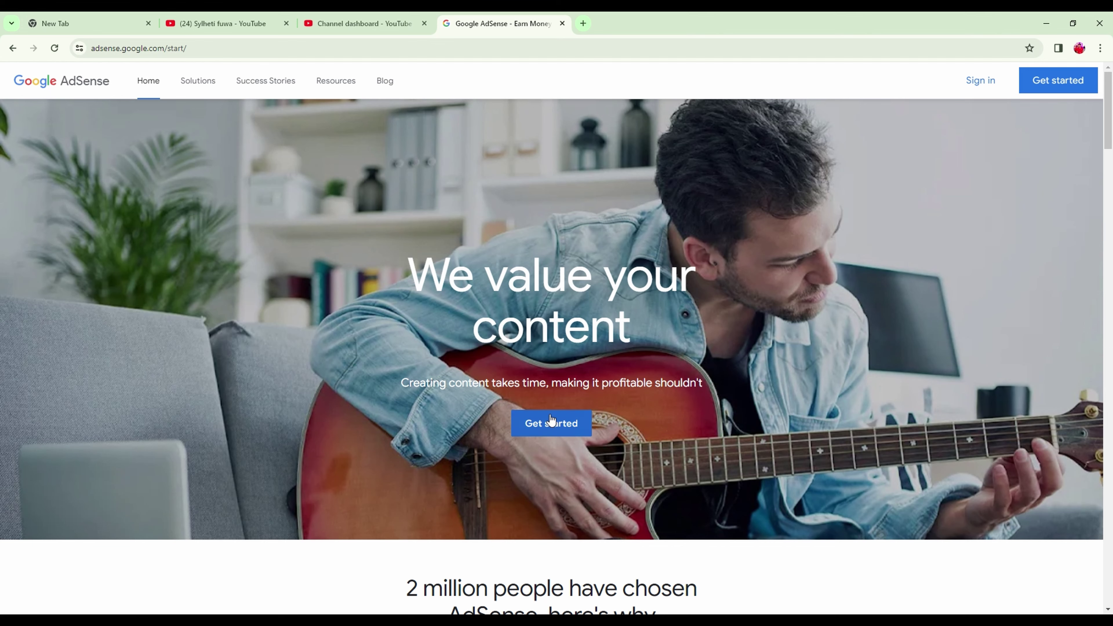
# - Sign in to AdSense with the saved Google account and open the Payments info page
pyautogui.click(570, 428)
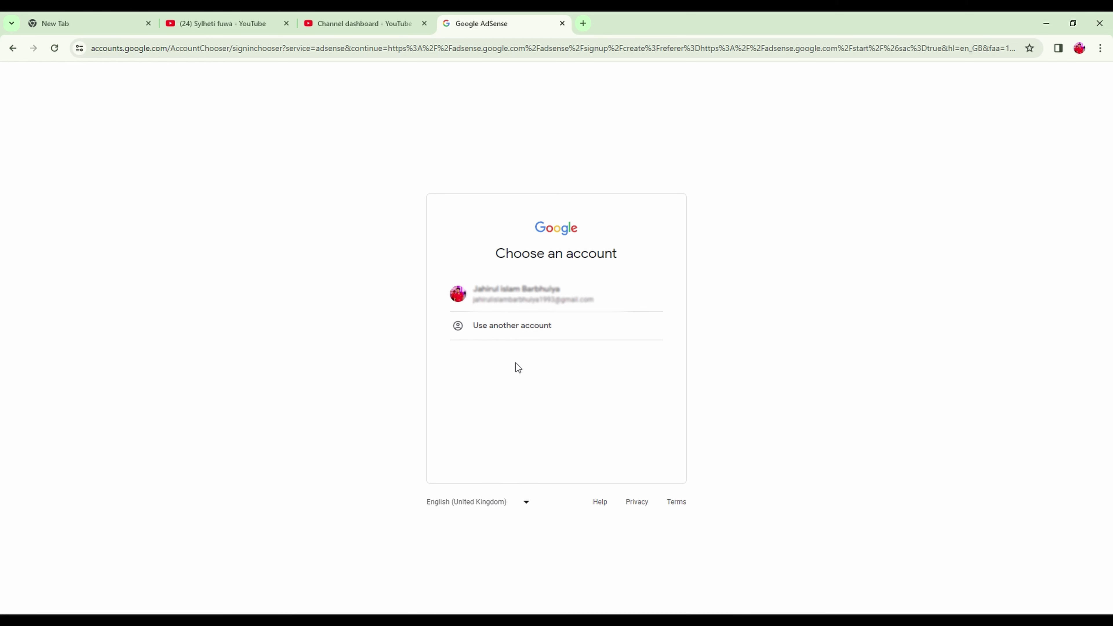
pyautogui.click(556, 304)
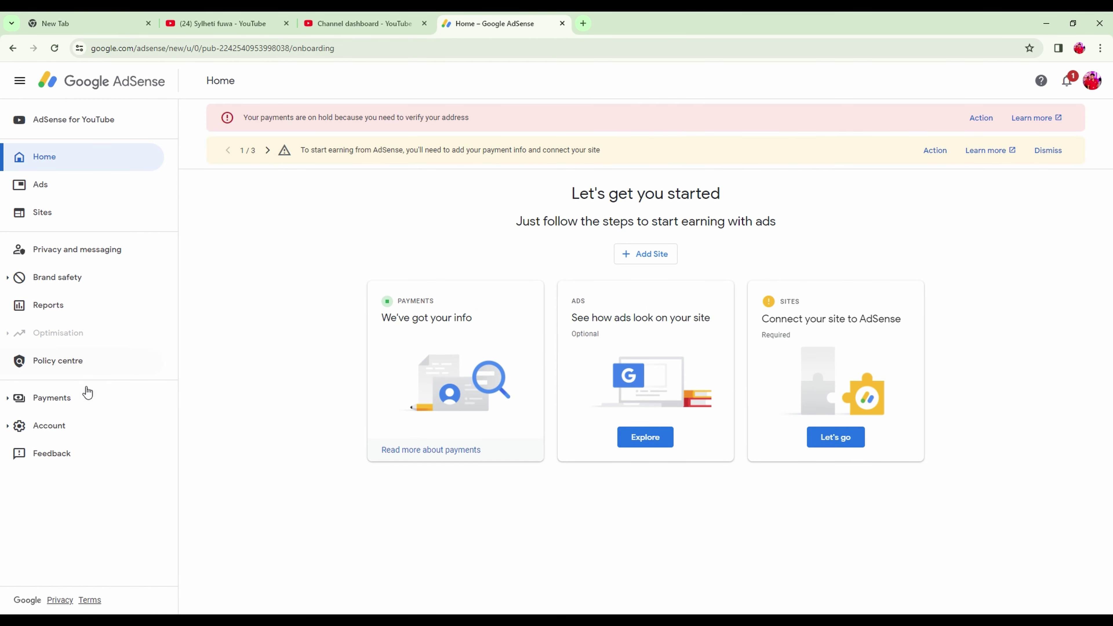
pyautogui.click(53, 403)
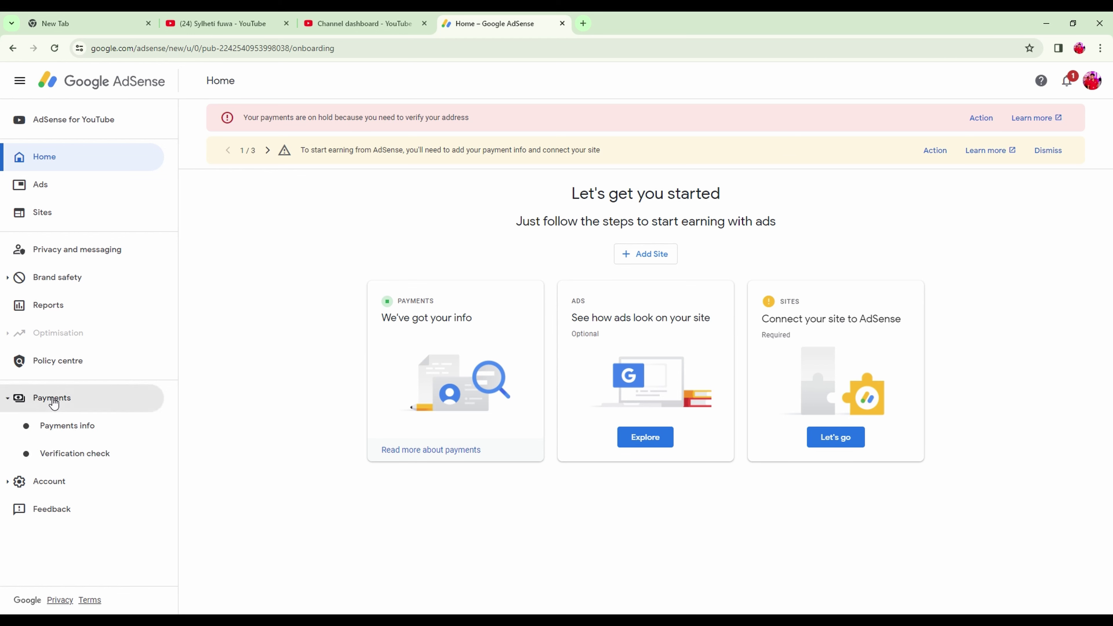
pyautogui.click(82, 433)
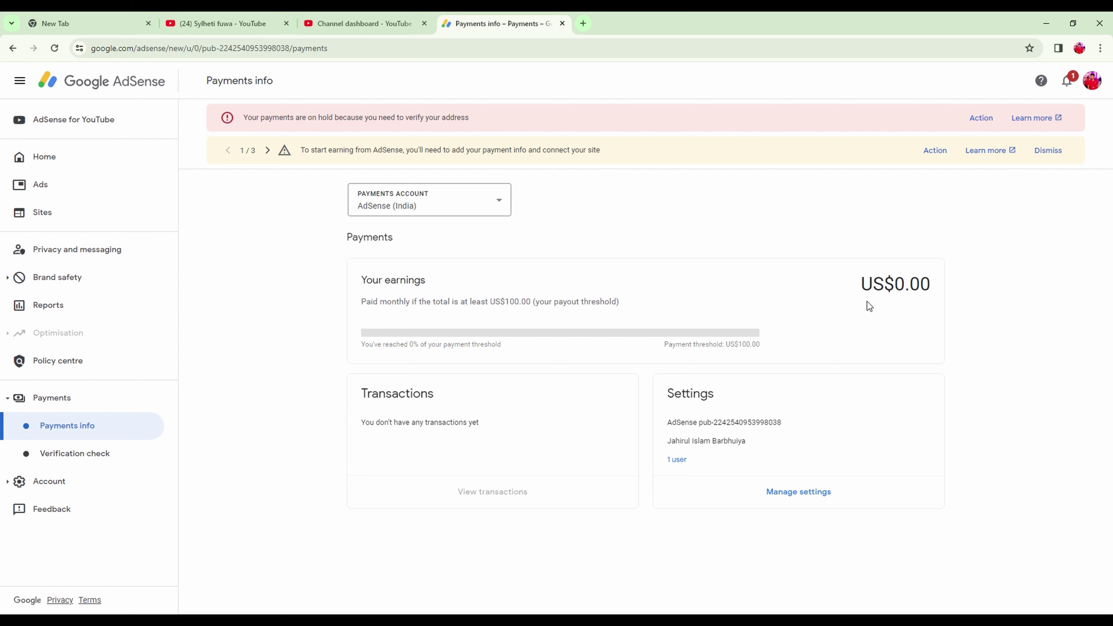
# - Switch the payments account to YouTube (India) and check its earnings amount
pyautogui.moveTo(930, 288); pyautogui.dragTo(875, 289)
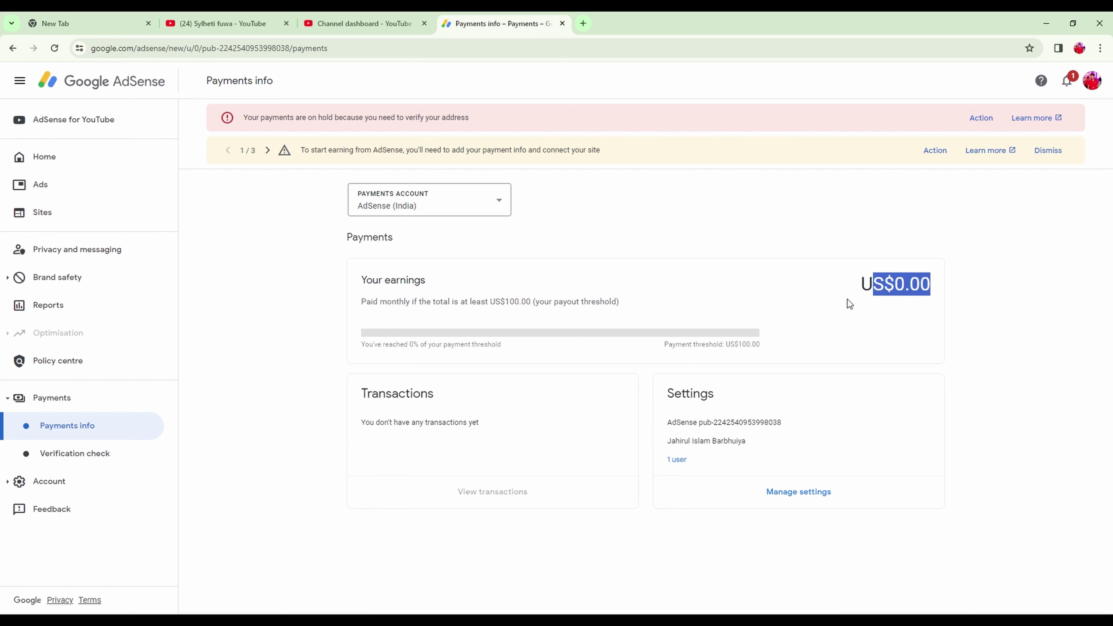
pyautogui.click(832, 292)
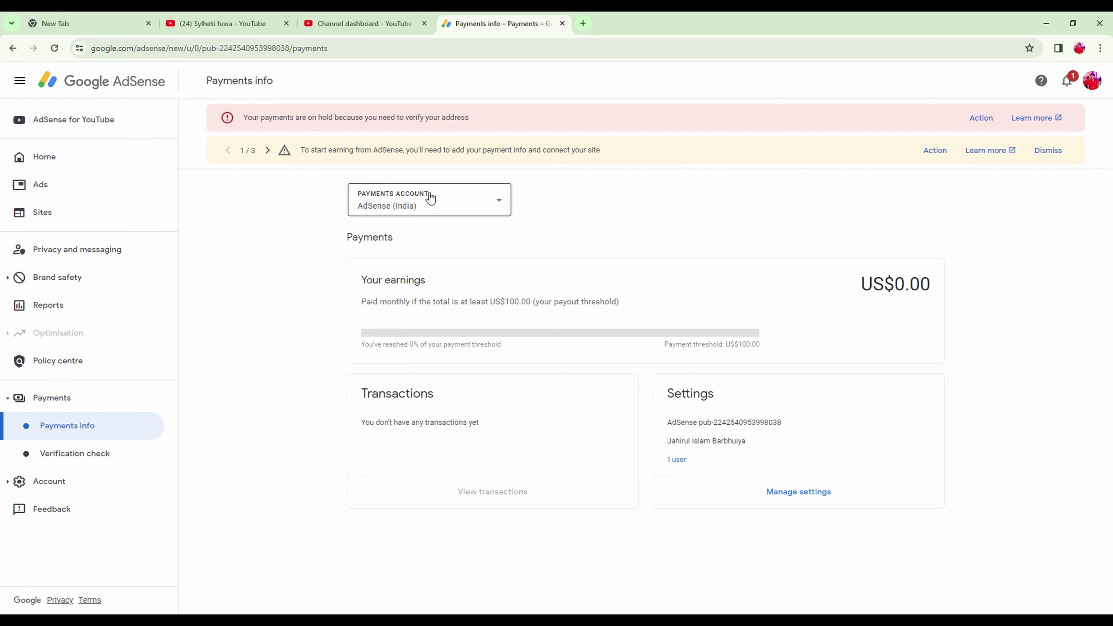
pyautogui.click(505, 204)
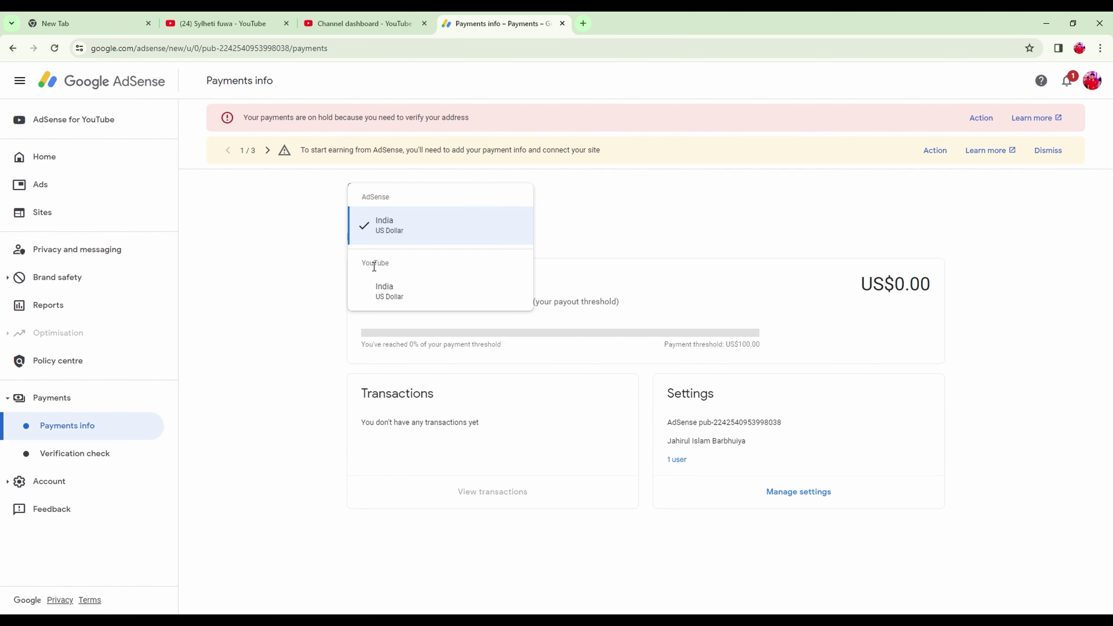
pyautogui.click(397, 292)
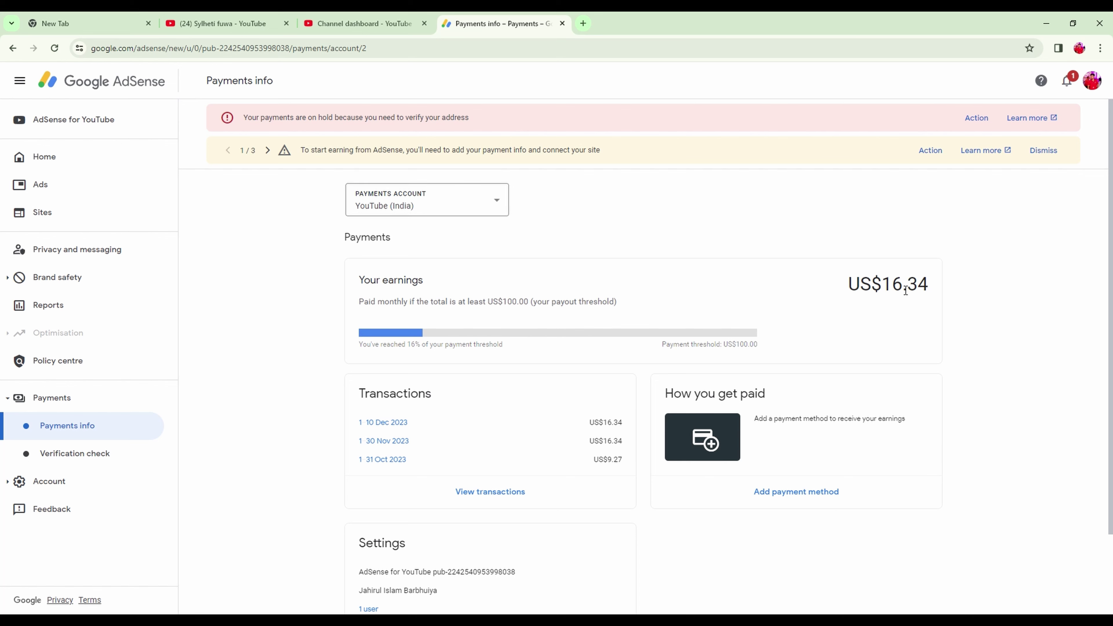
pyautogui.moveTo(933, 288); pyautogui.dragTo(888, 293)
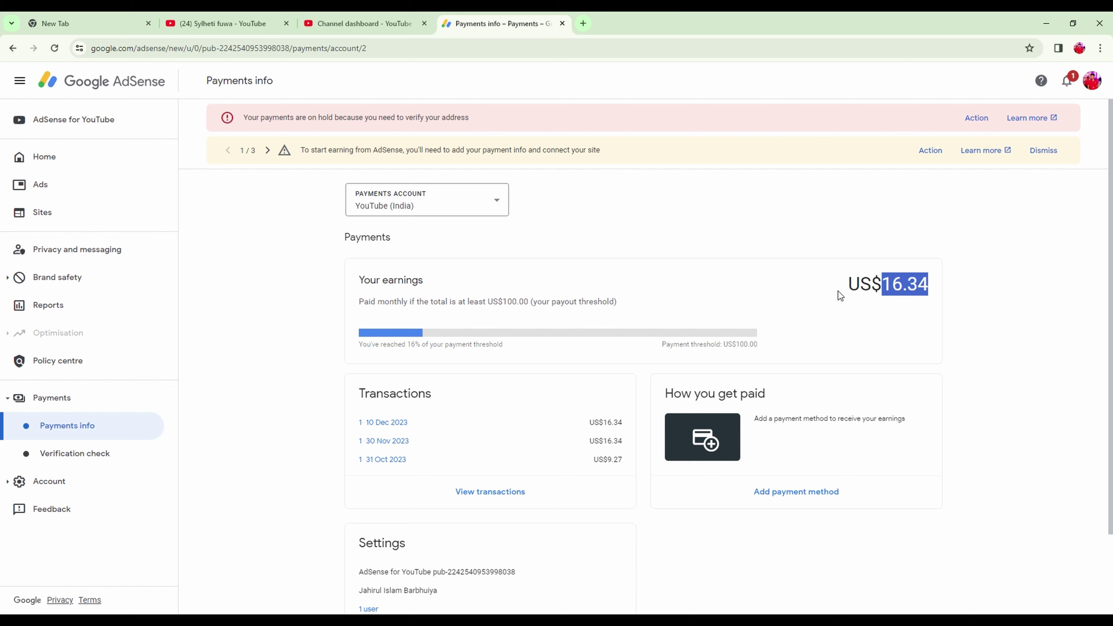
# - Add a wire transfer payment method with the account holder's name, bank name, IFSC code, SWIFT BIC and account number, and save it
pyautogui.click(801, 495)
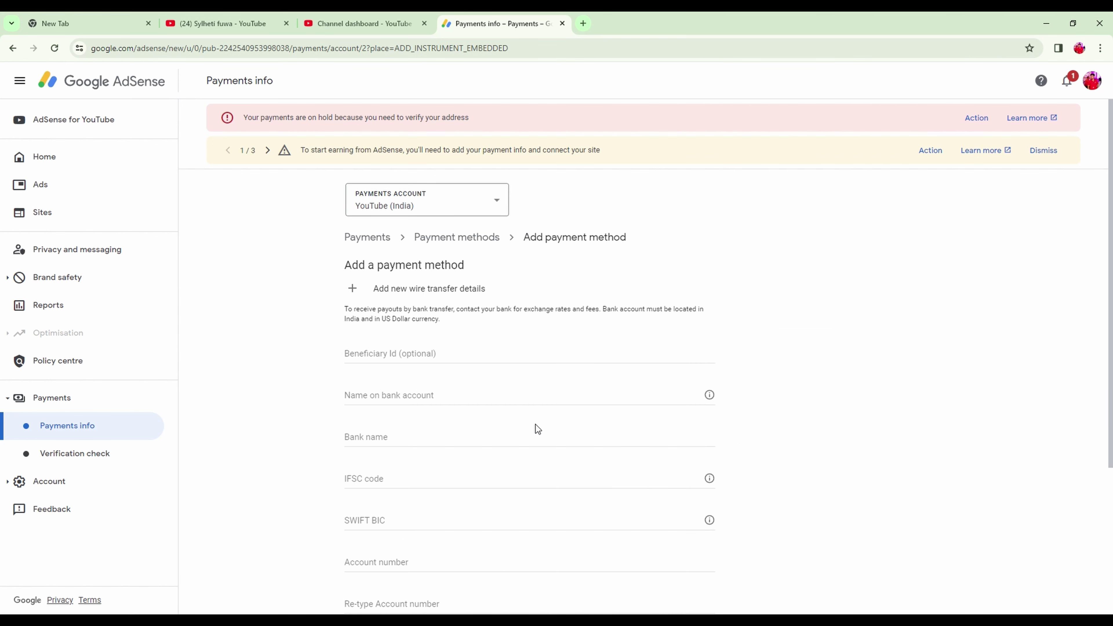
pyautogui.scroll(-5, 504, 372)
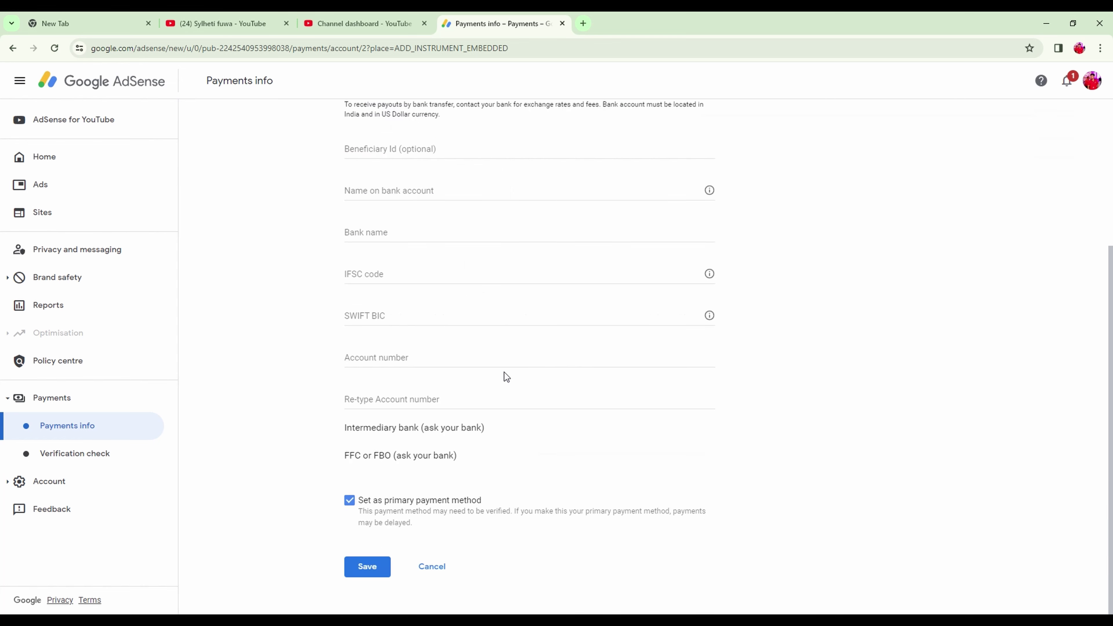
pyautogui.click(393, 158)
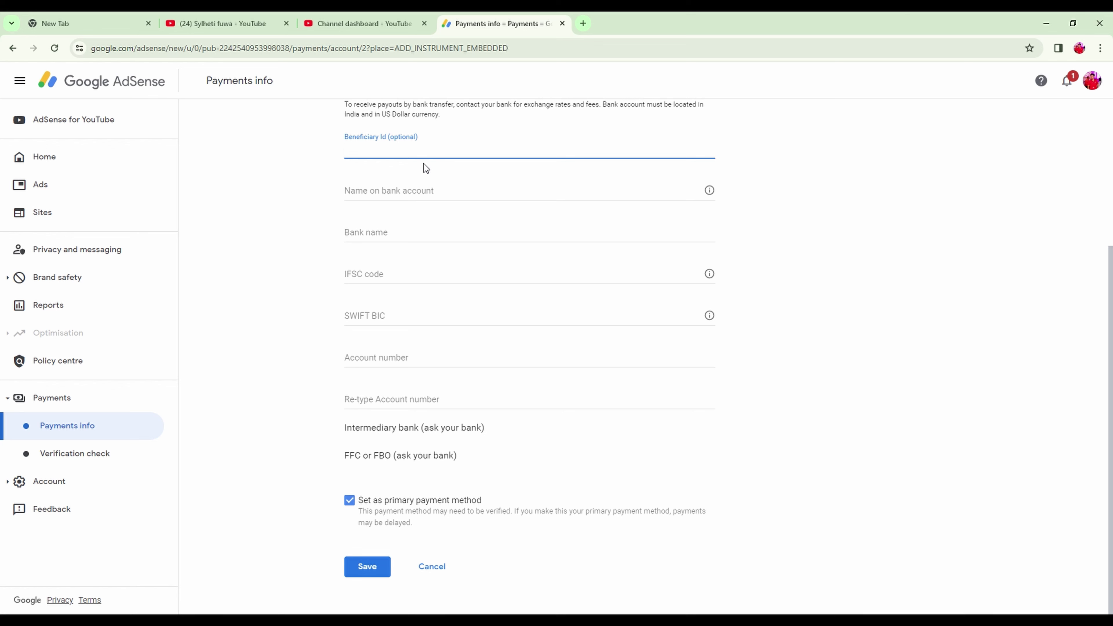
pyautogui.click(412, 199)
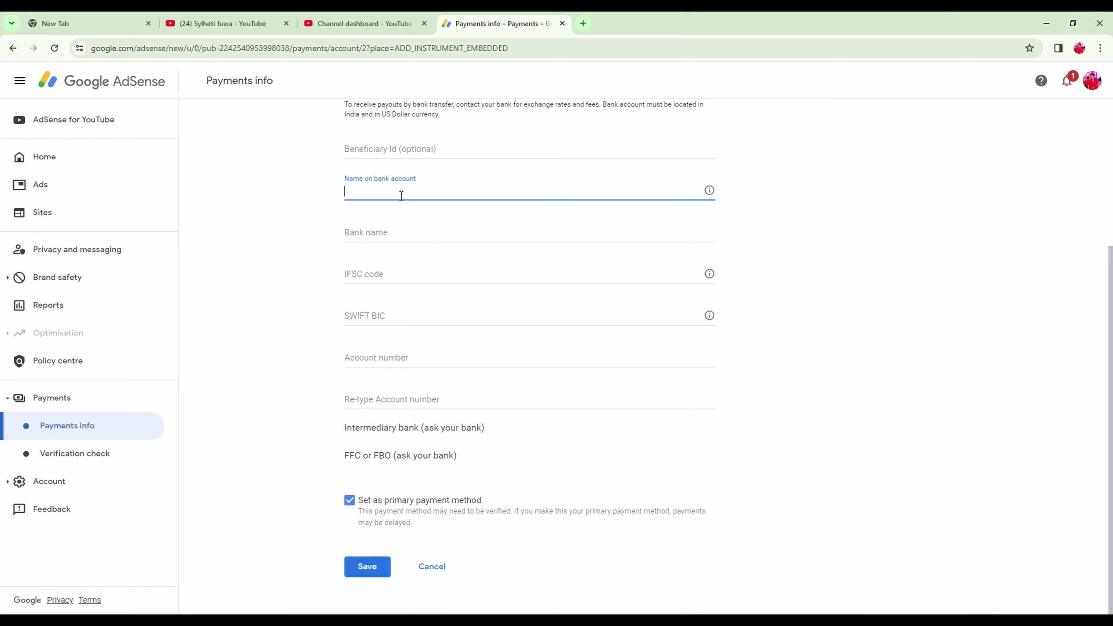
pyautogui.click(386, 235)
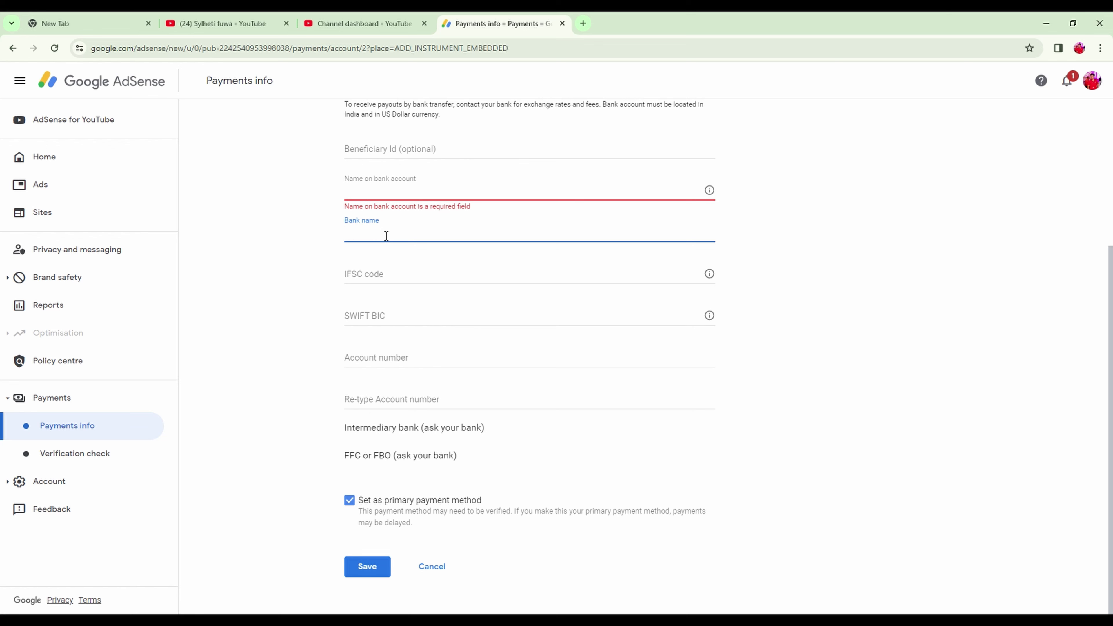
pyautogui.click(374, 280)
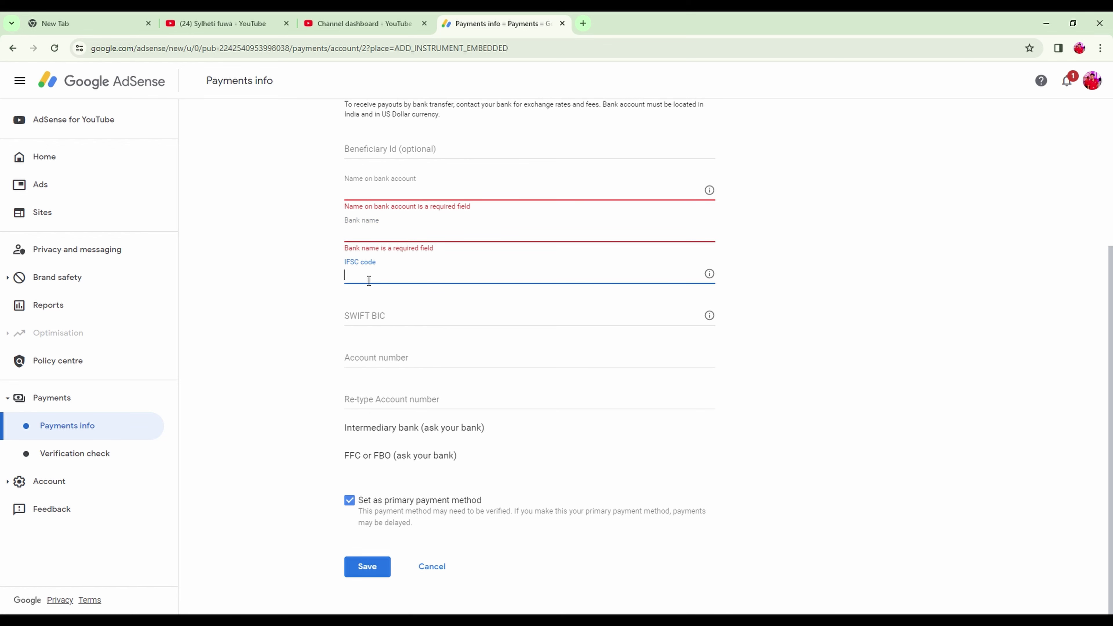
pyautogui.click(371, 324)
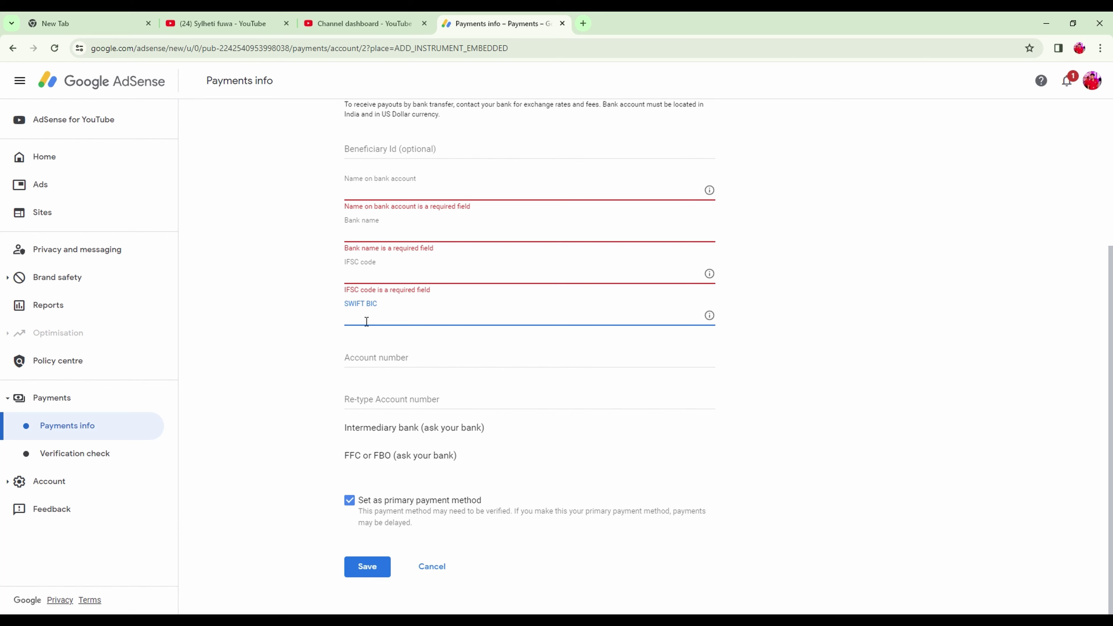
pyautogui.click(369, 365)
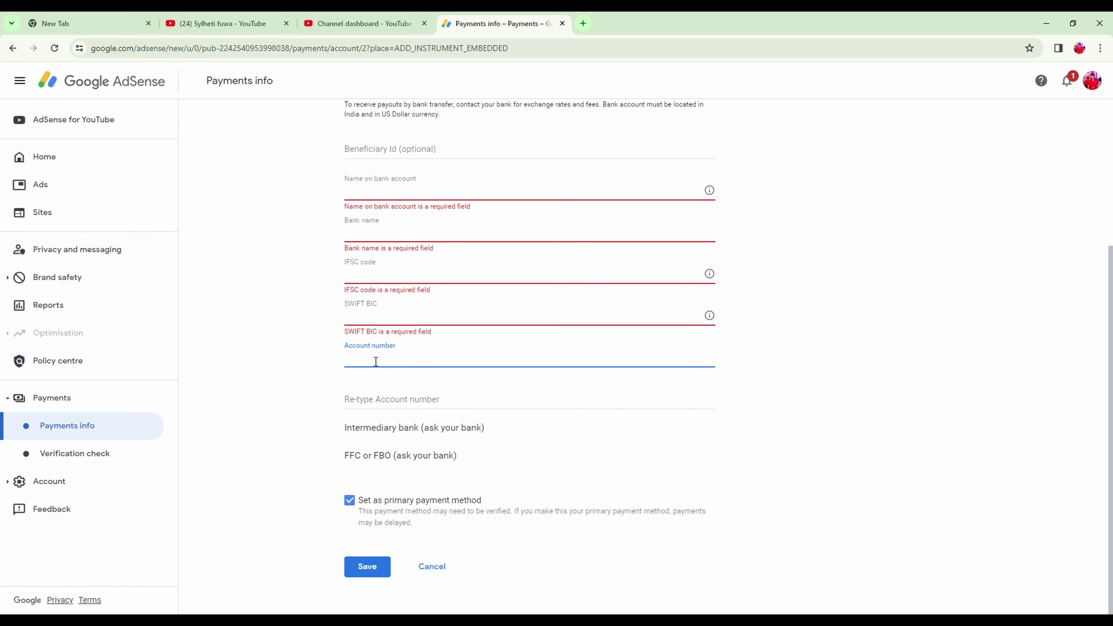
pyautogui.click(383, 401)
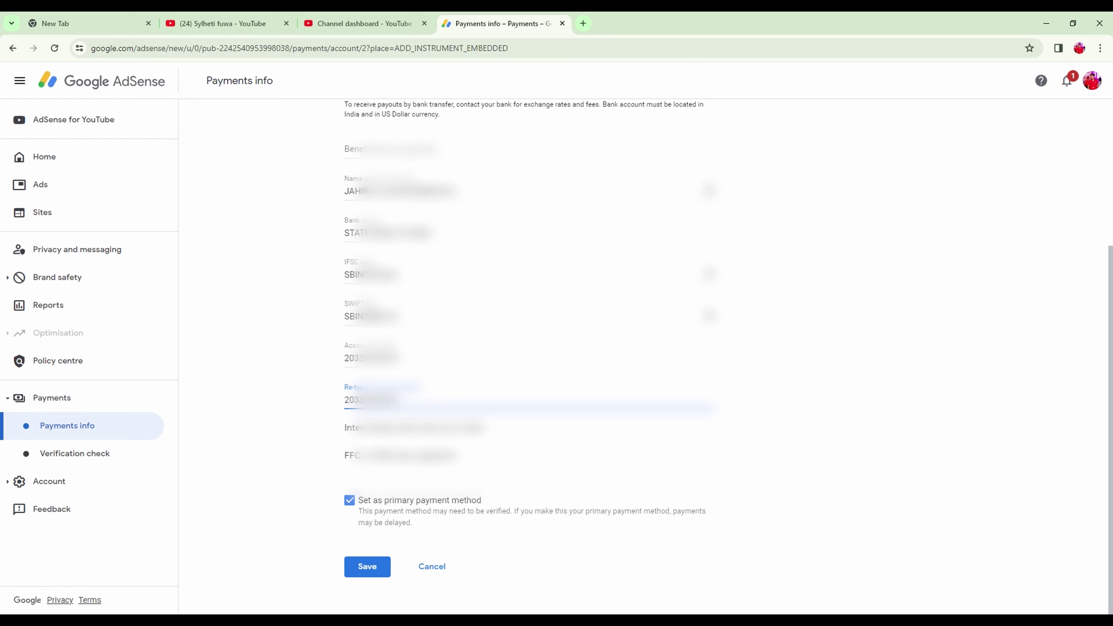
pyautogui.click(374, 562)
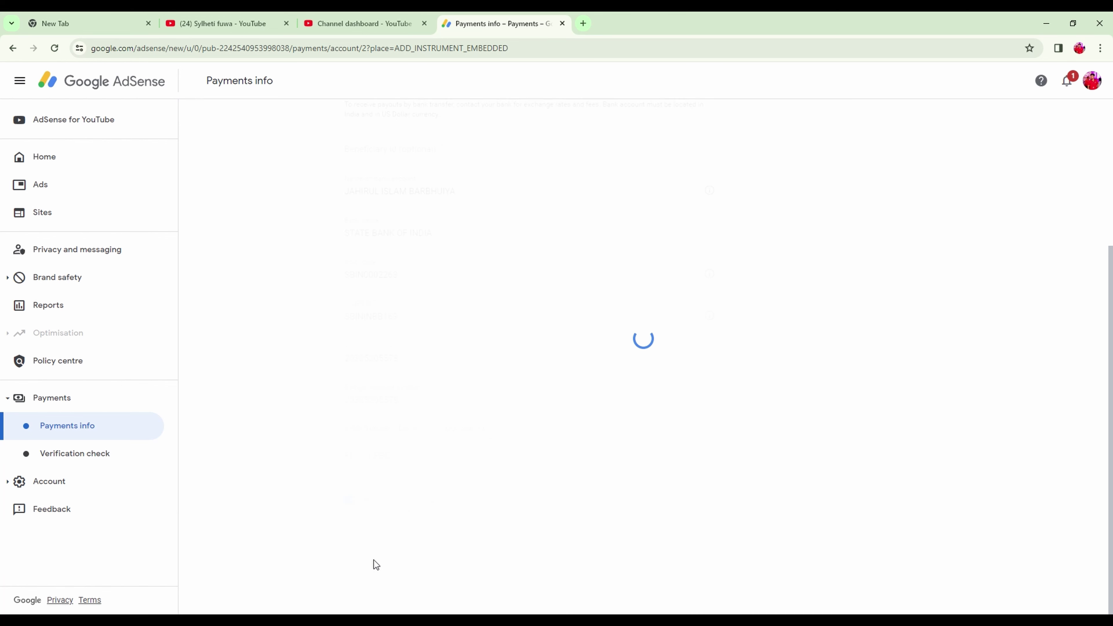